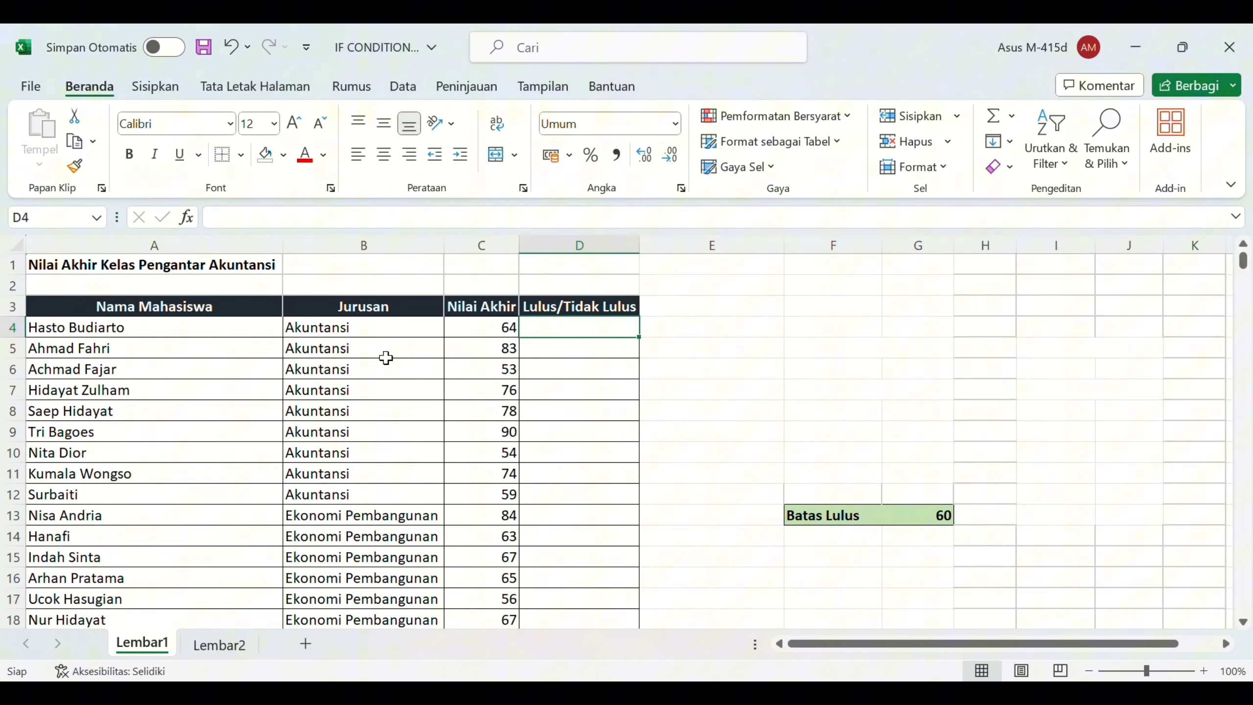
Step: Look through the student list with its majors and final scores on Lembar1
scroll(385, 358, down, 3)
scroll(386, 357, up, 3)
scroll(386, 357, down, 2)
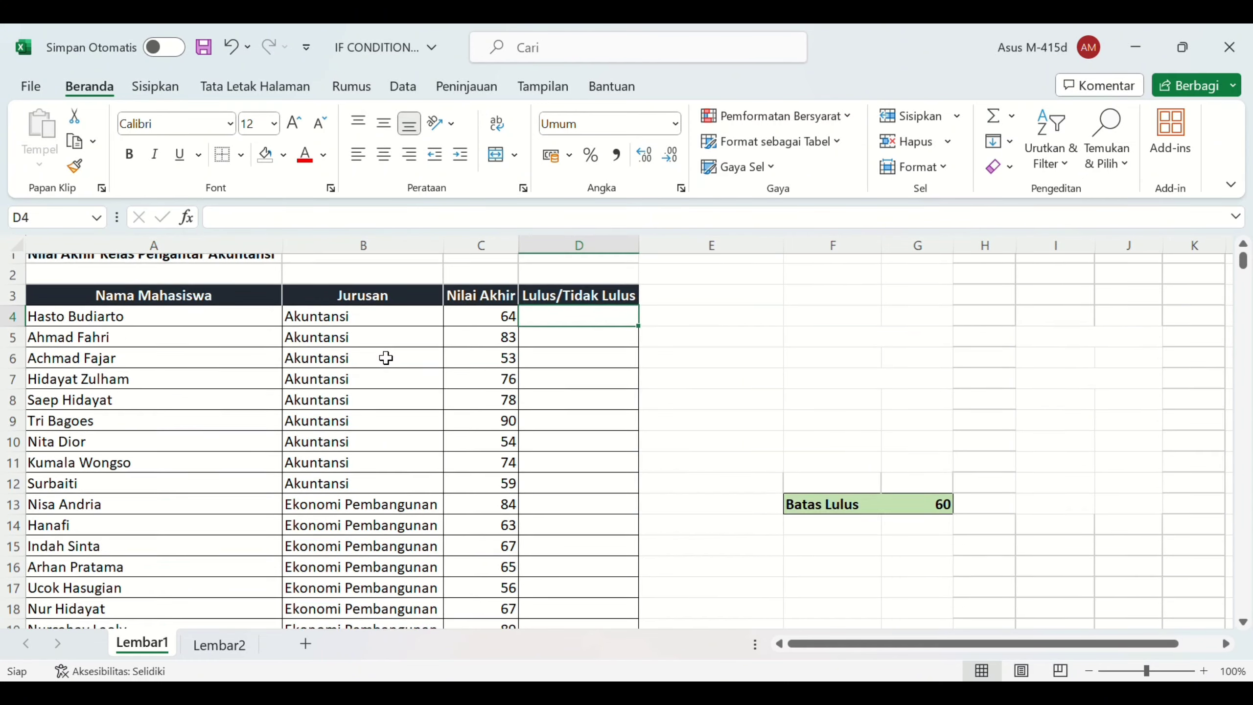
scroll(406, 315, up, 3)
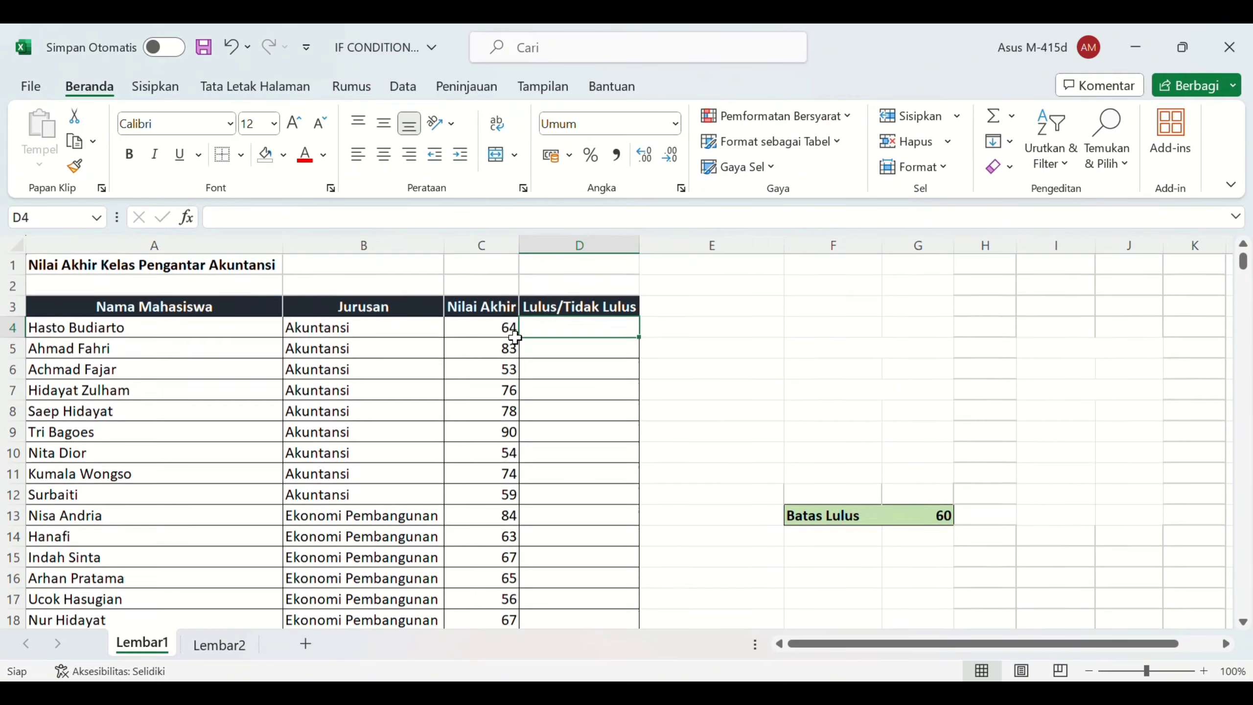
scroll(517, 342, down, 2)
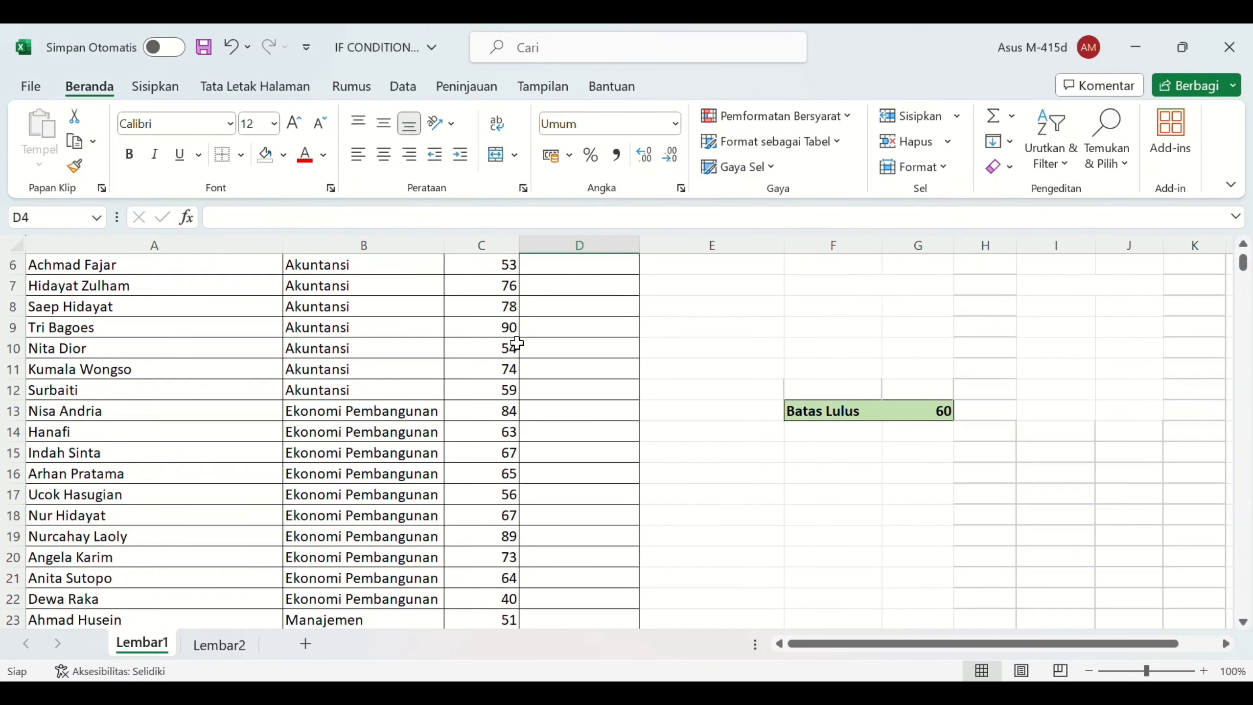
scroll(418, 424, down, 1)
scroll(418, 423, down, 2)
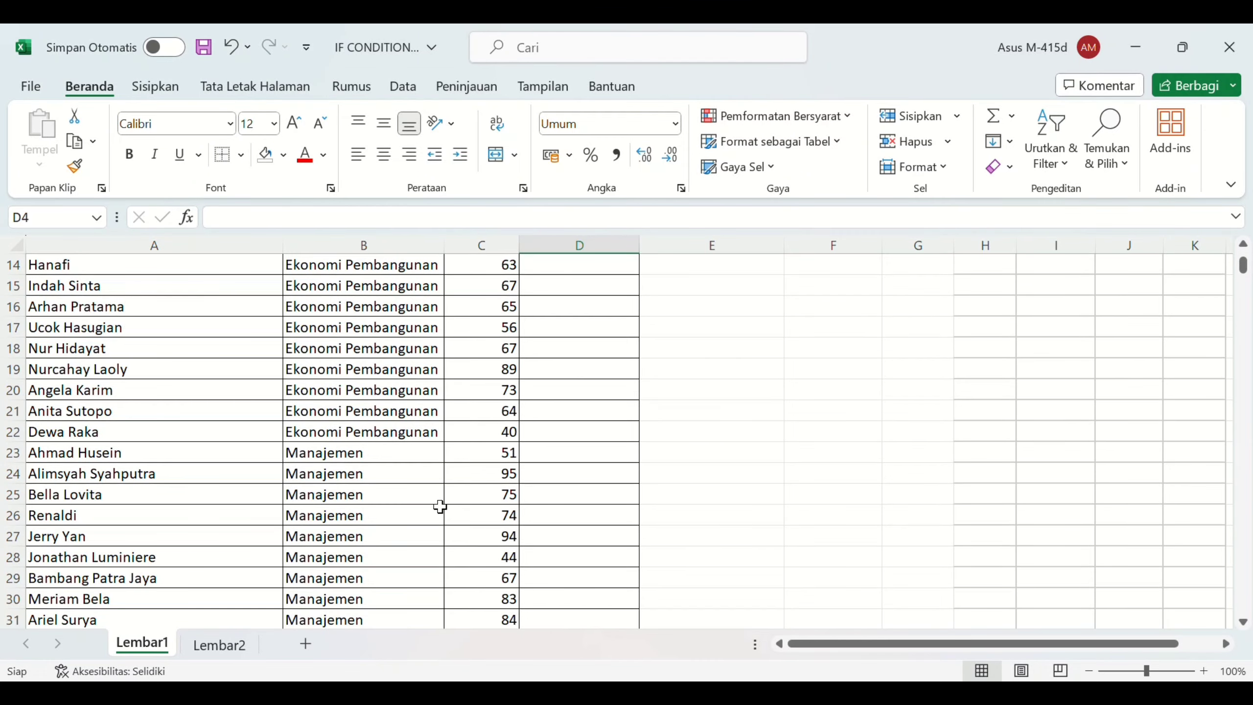
scroll(439, 506, down, 2)
scroll(439, 507, up, 2)
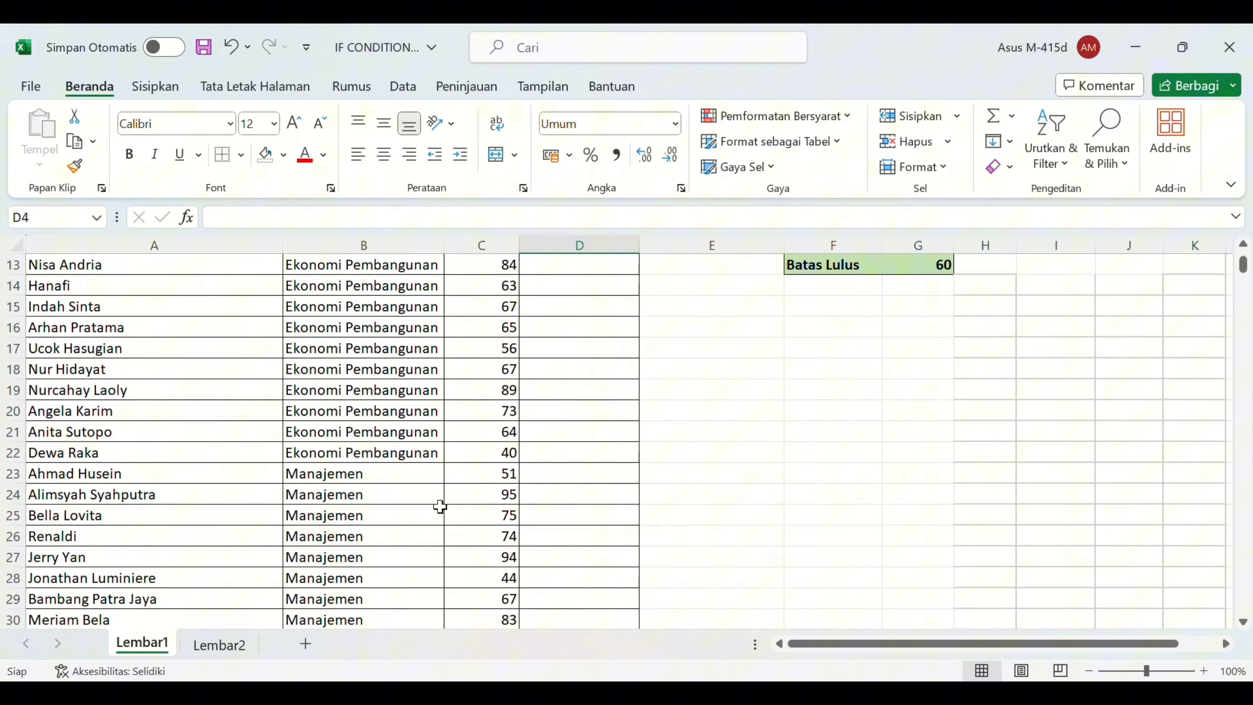
scroll(440, 506, up, 4)
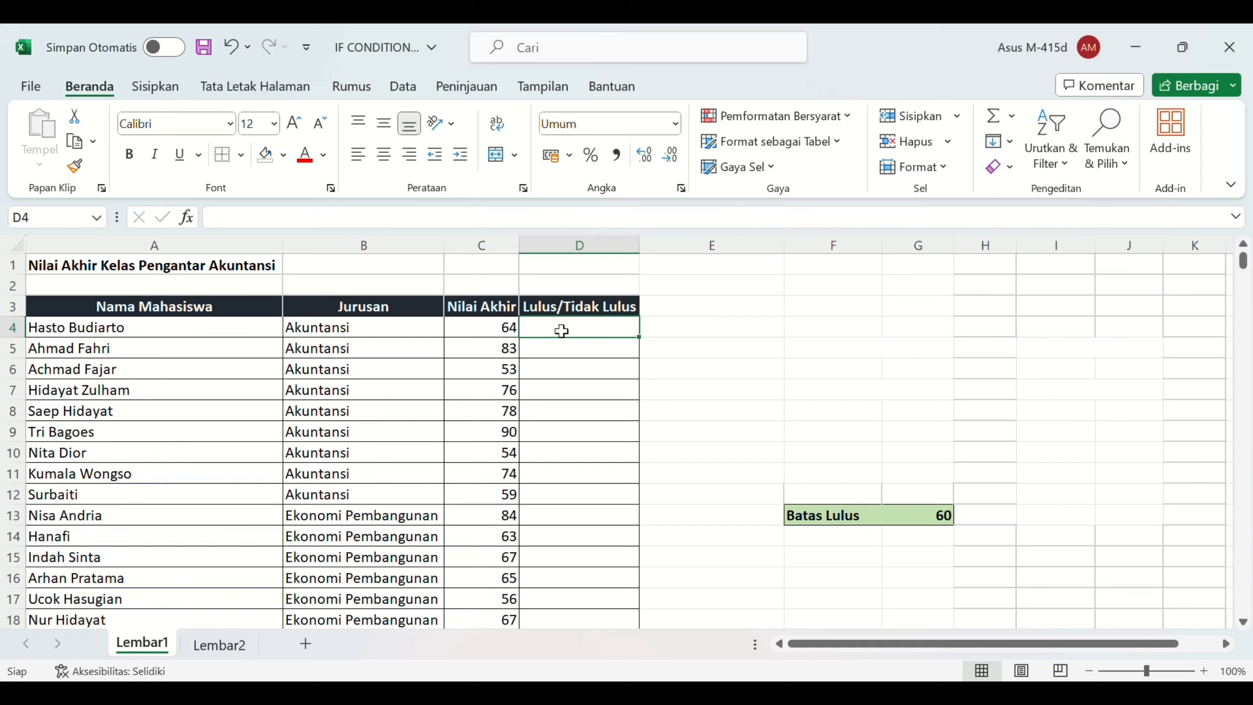
Step: Enter the start of the pass/fail formula in D4 as =IF(C4>=60;Lulus), referencing the first student's final score
text(=IF)
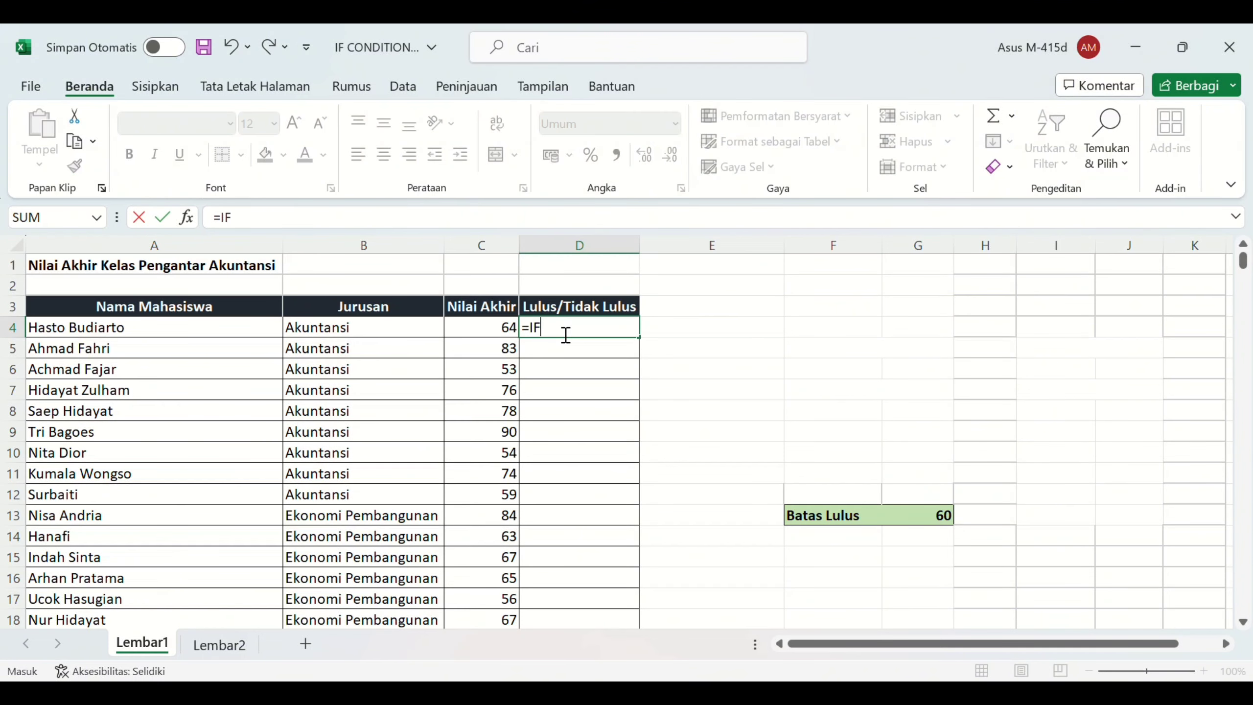
text(()
click(500, 332)
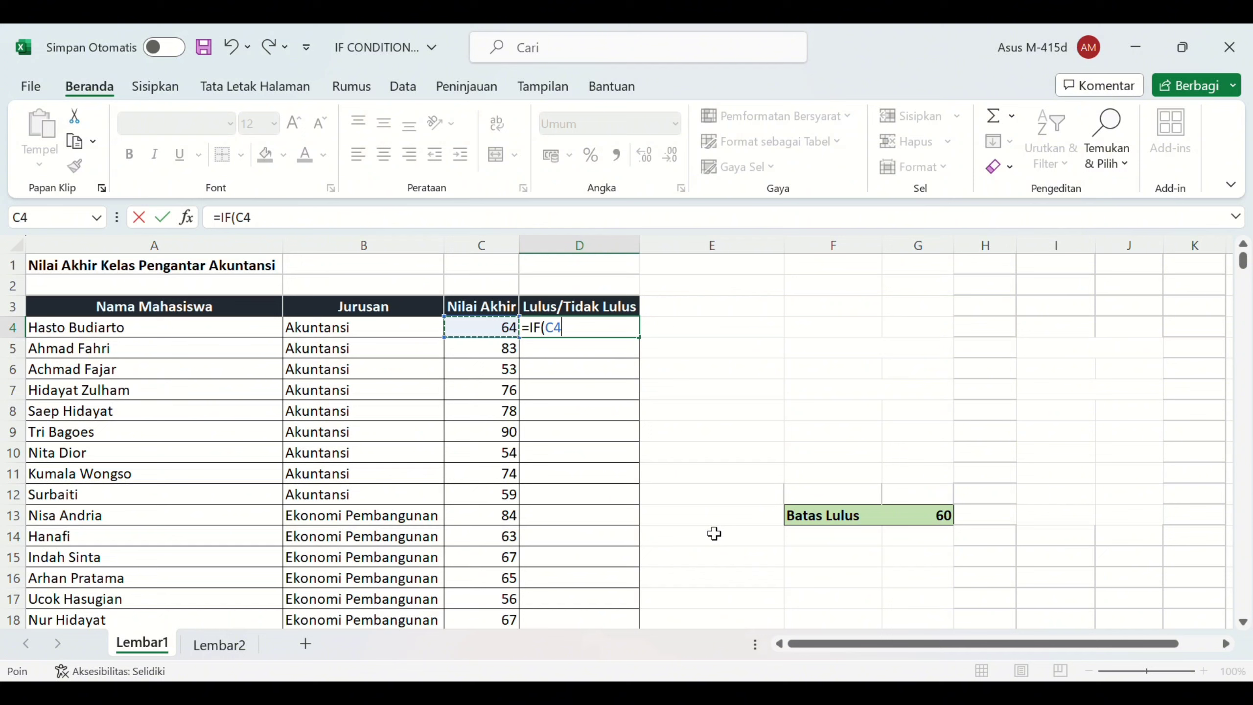
text(>=)
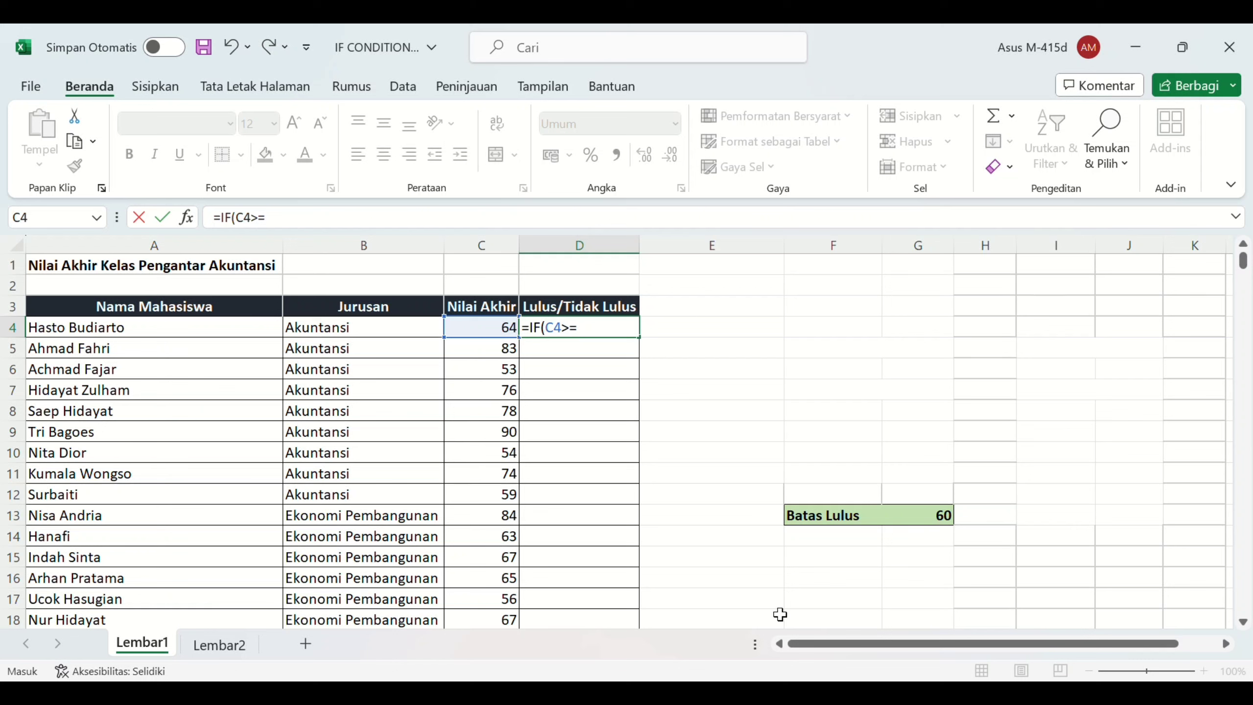
text(60;)
text(LU)
key(BackSpace)
text(ulus)
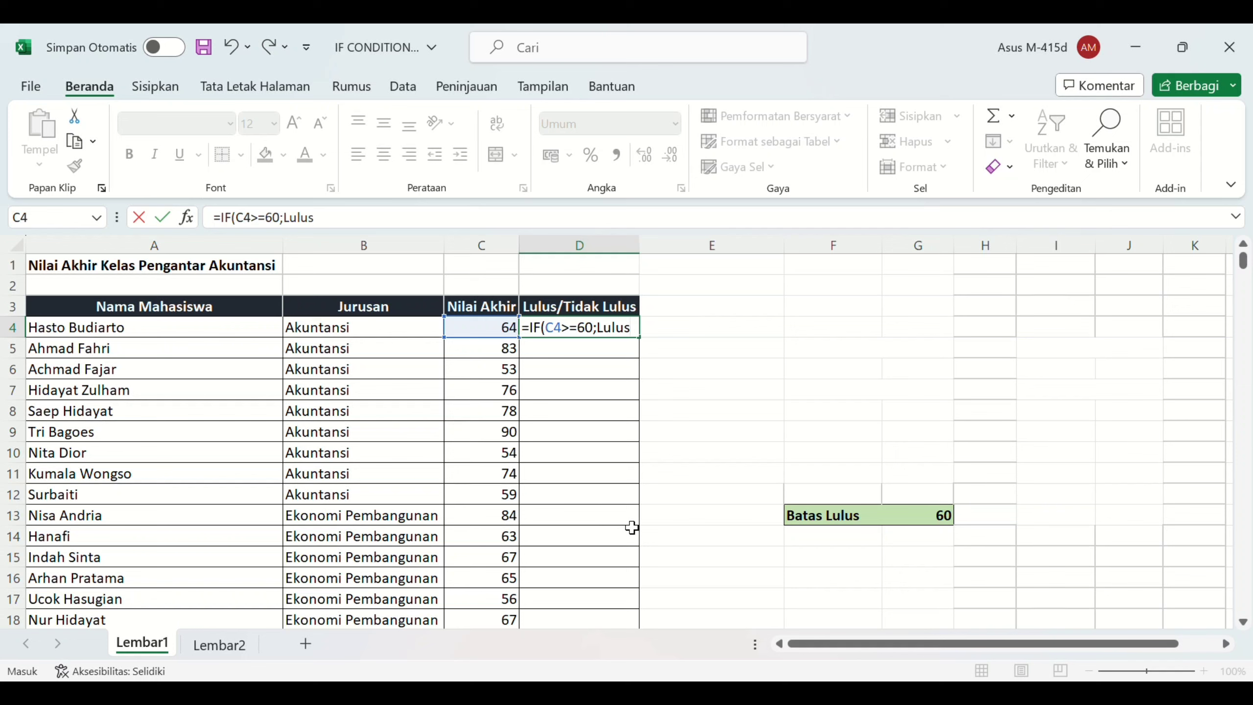
key(Left)
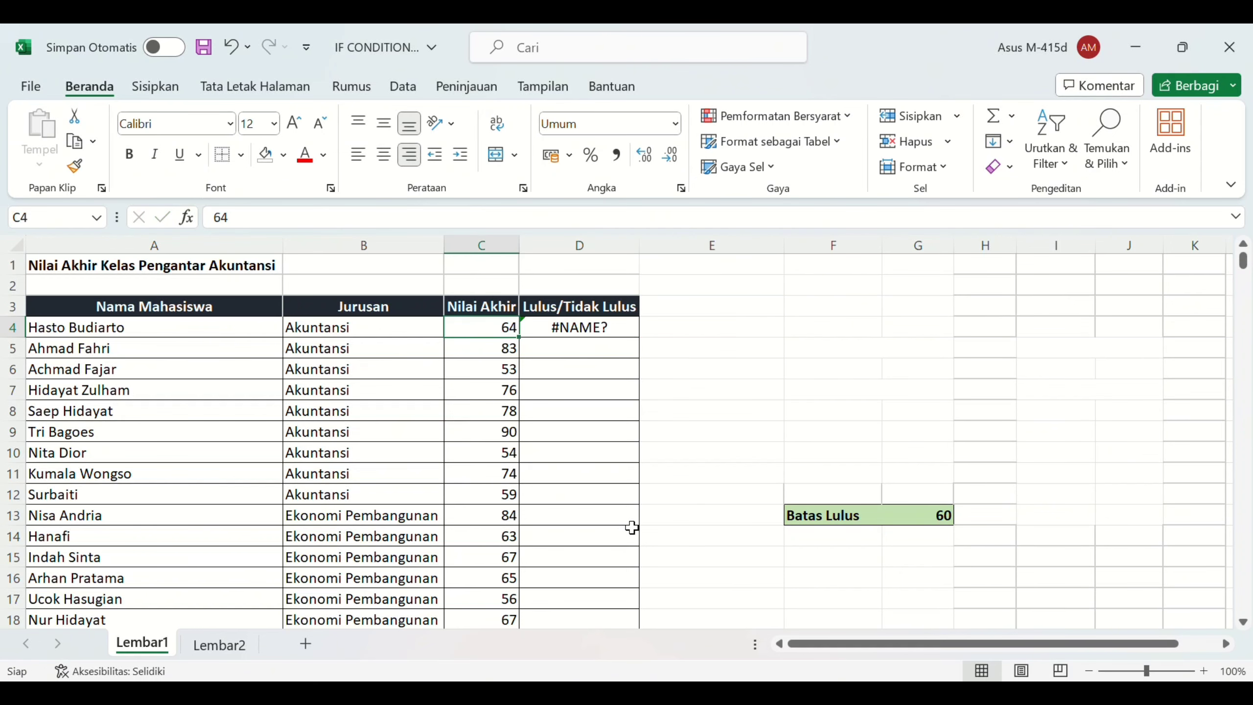
Step: Correct the D4 formula to =IF(C4>=60;"Lulus";"Tidak Lulus"), quoting the text and adding the false result
click(626, 392)
click(599, 334)
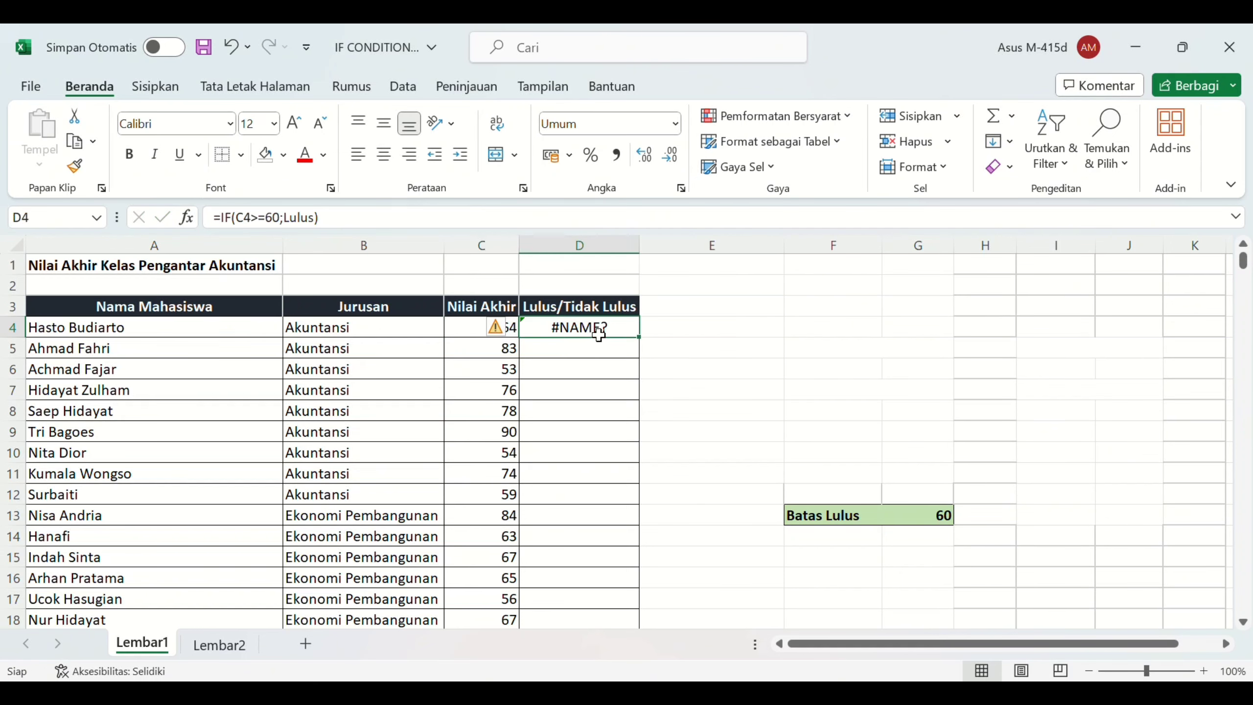
click(284, 218)
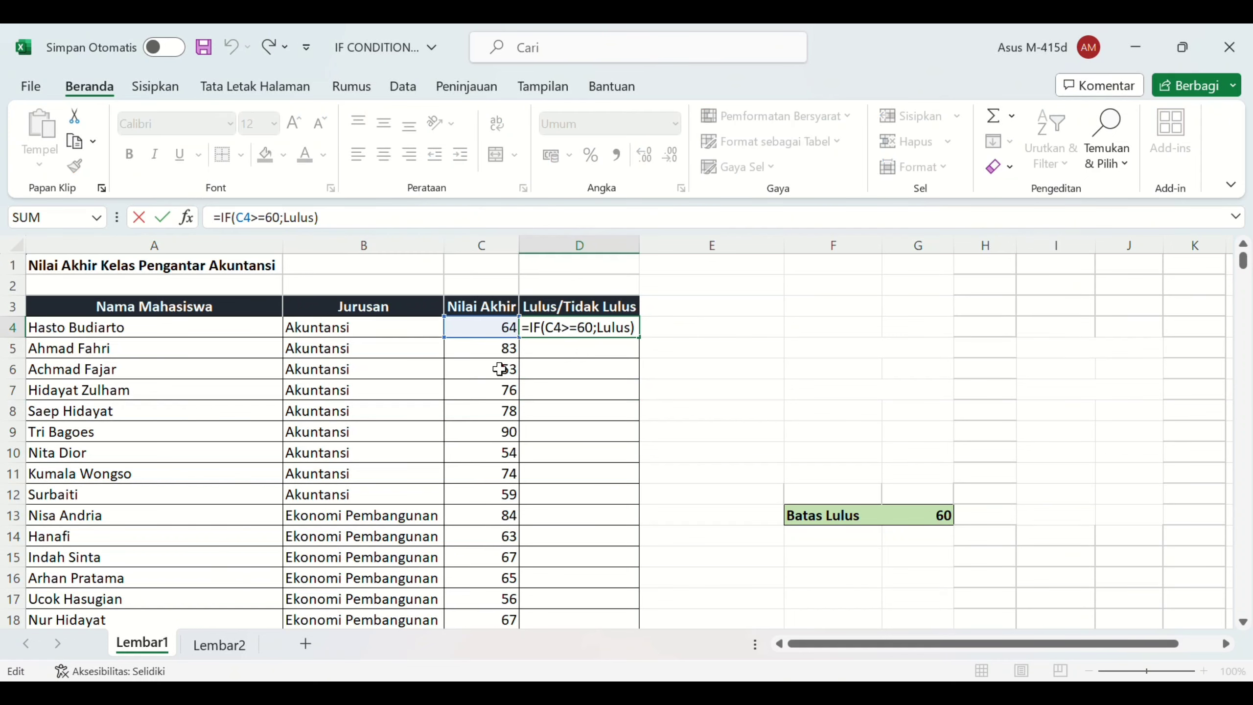
text(")
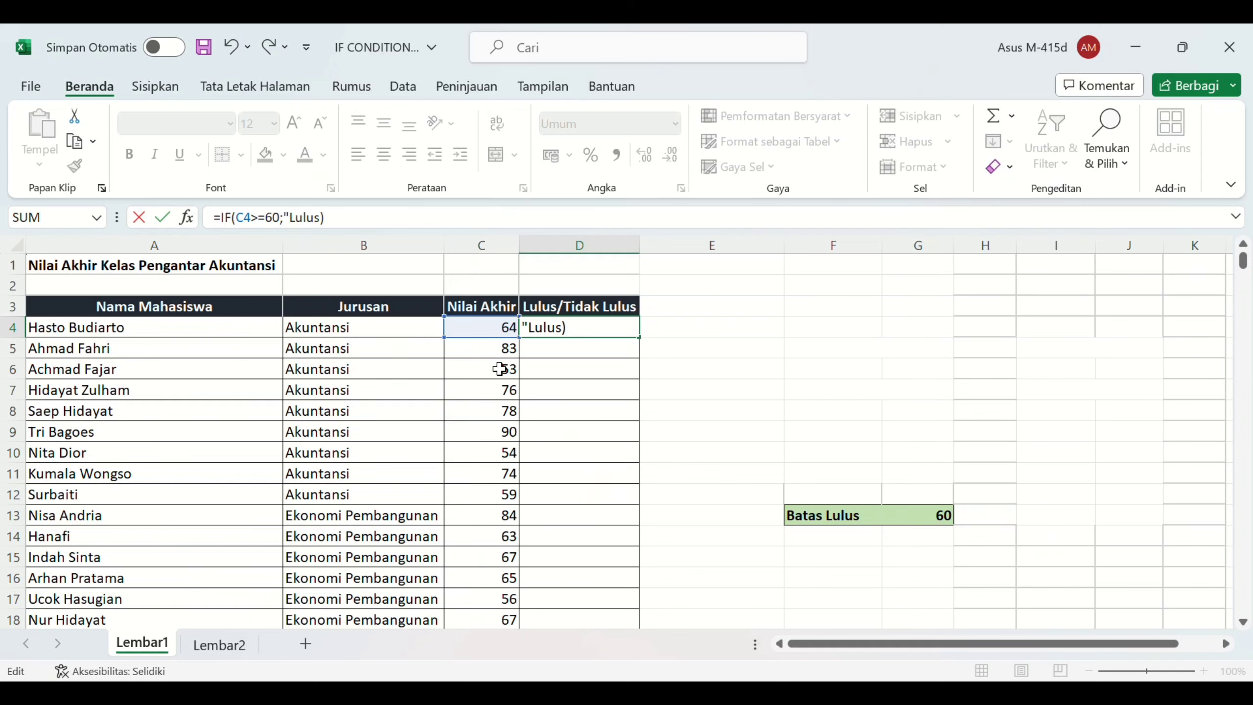
text(";)
text("Tidak Lulus")
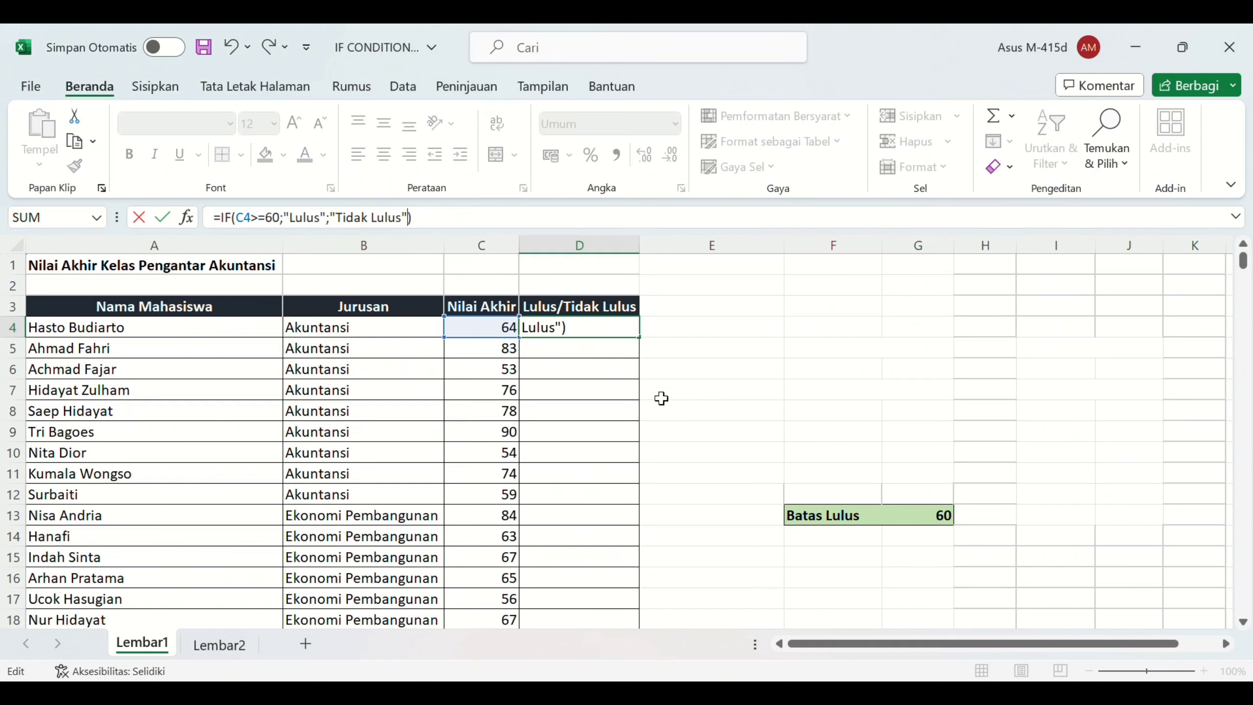
key(Return)
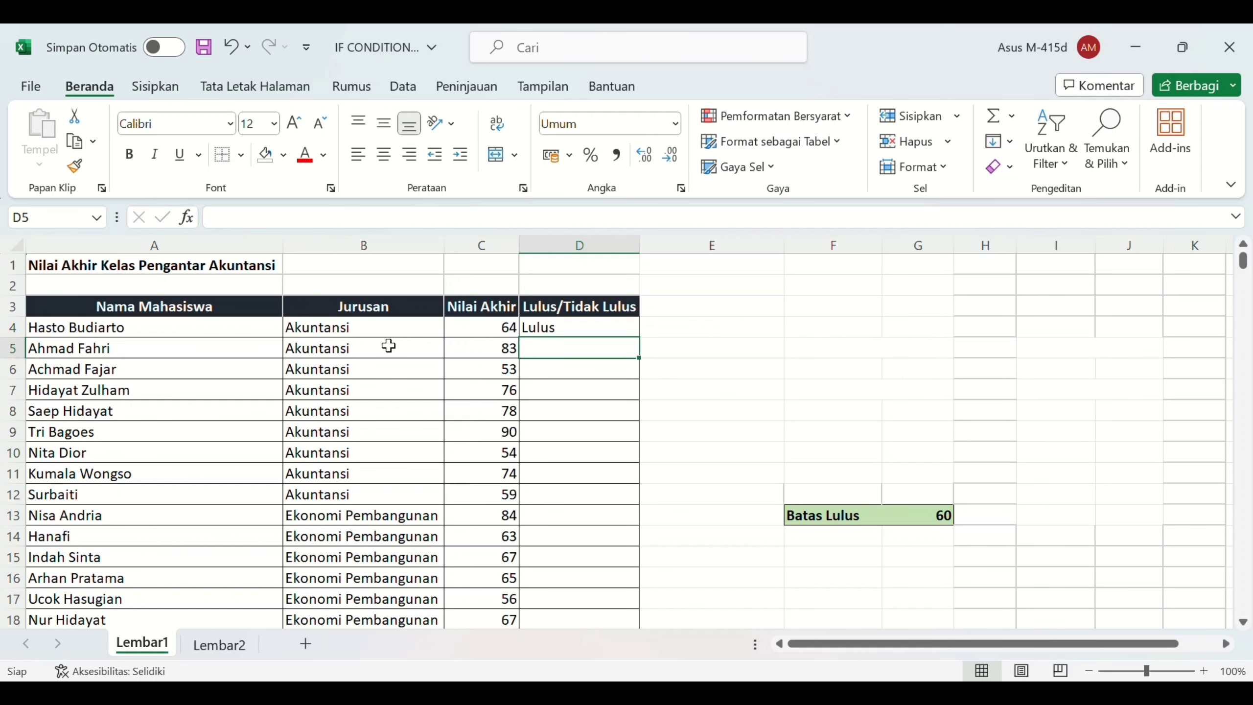
Step: Fill the D4 formula down the Lulus/Tidak Lulus column for all students
click(241, 332)
click(552, 329)
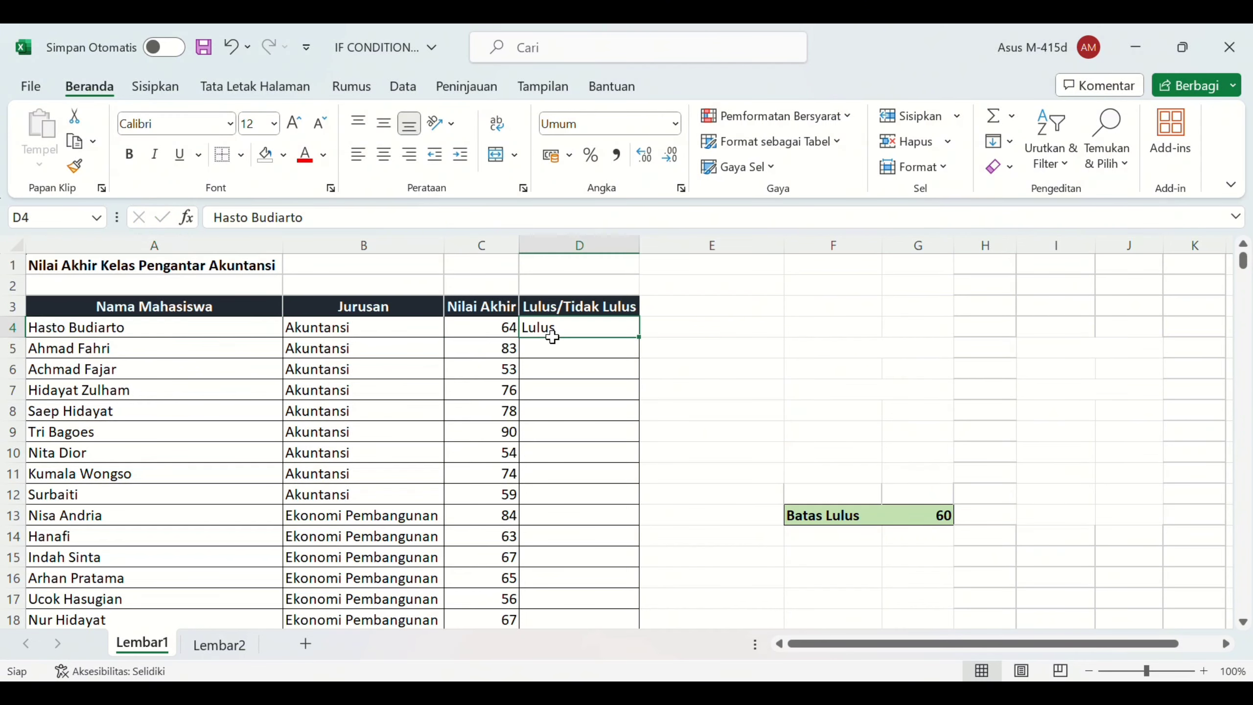
scroll(551, 335, down, 1)
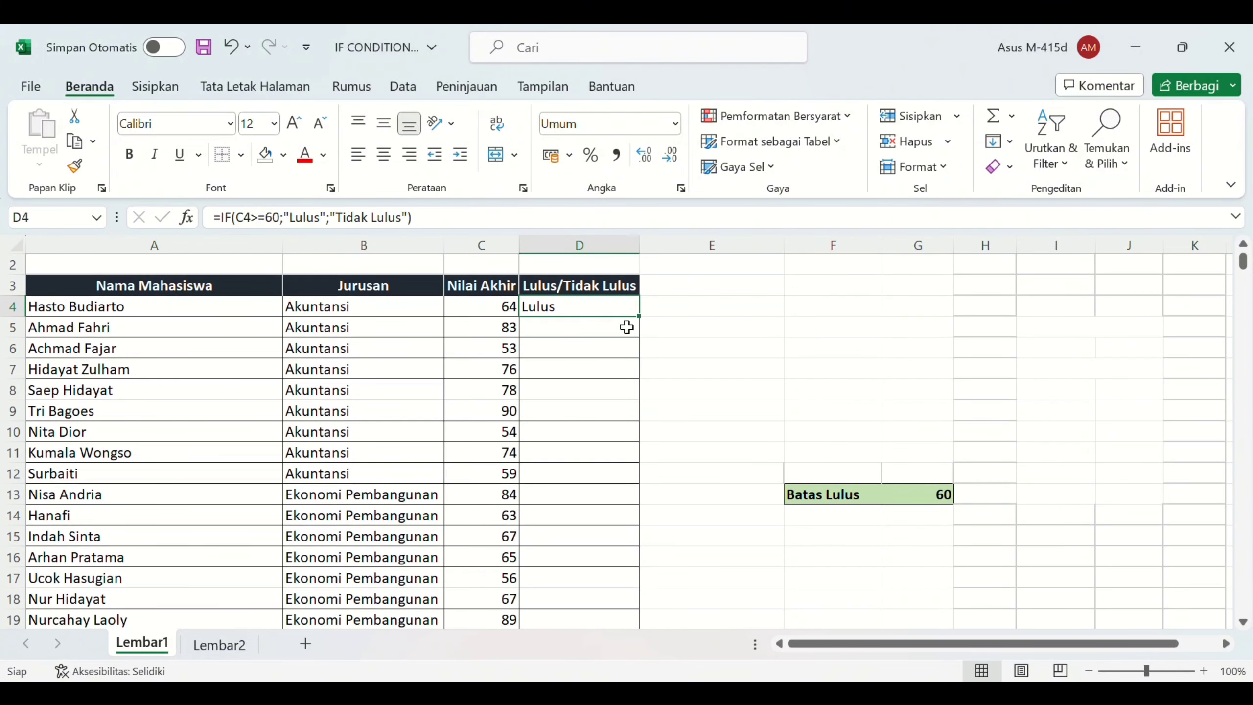
scroll(635, 333, down, 1)
scroll(634, 333, up, 1)
double_click(647, 325)
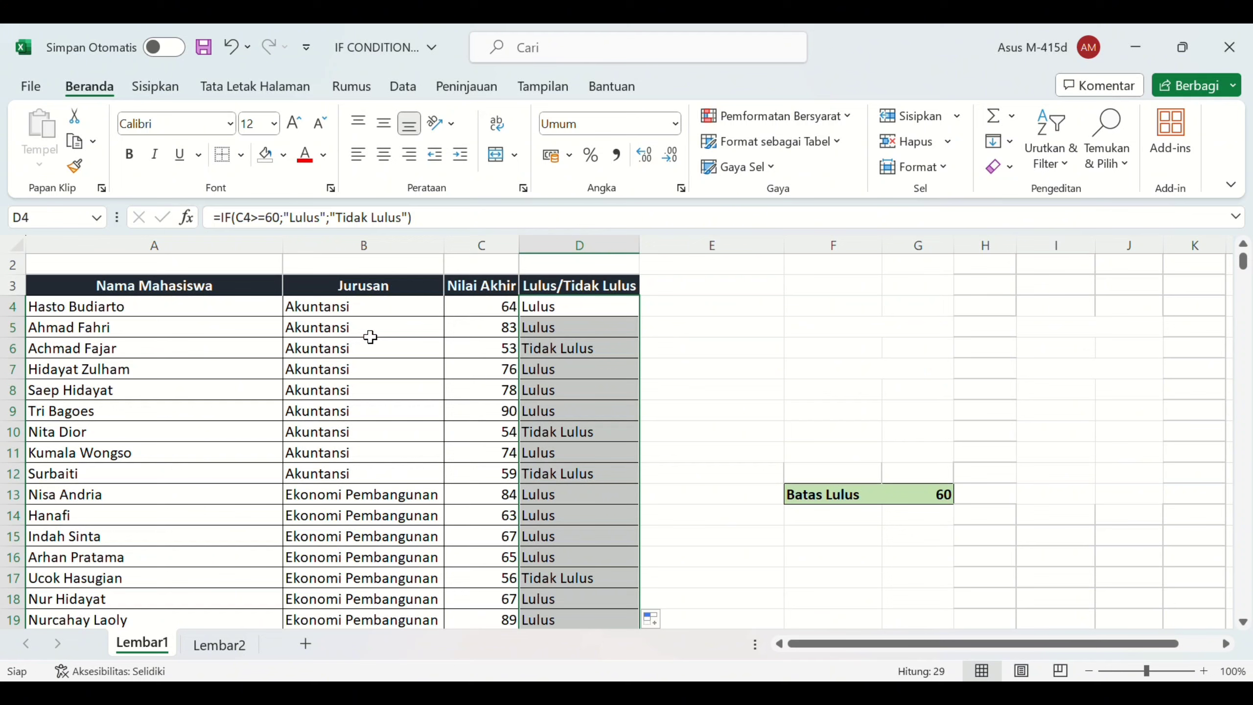
Step: Compare the final scores with the filled Lulus/Tidak Lulus results, checking individual rows such as 6, 10, 12 and 28
click(515, 341)
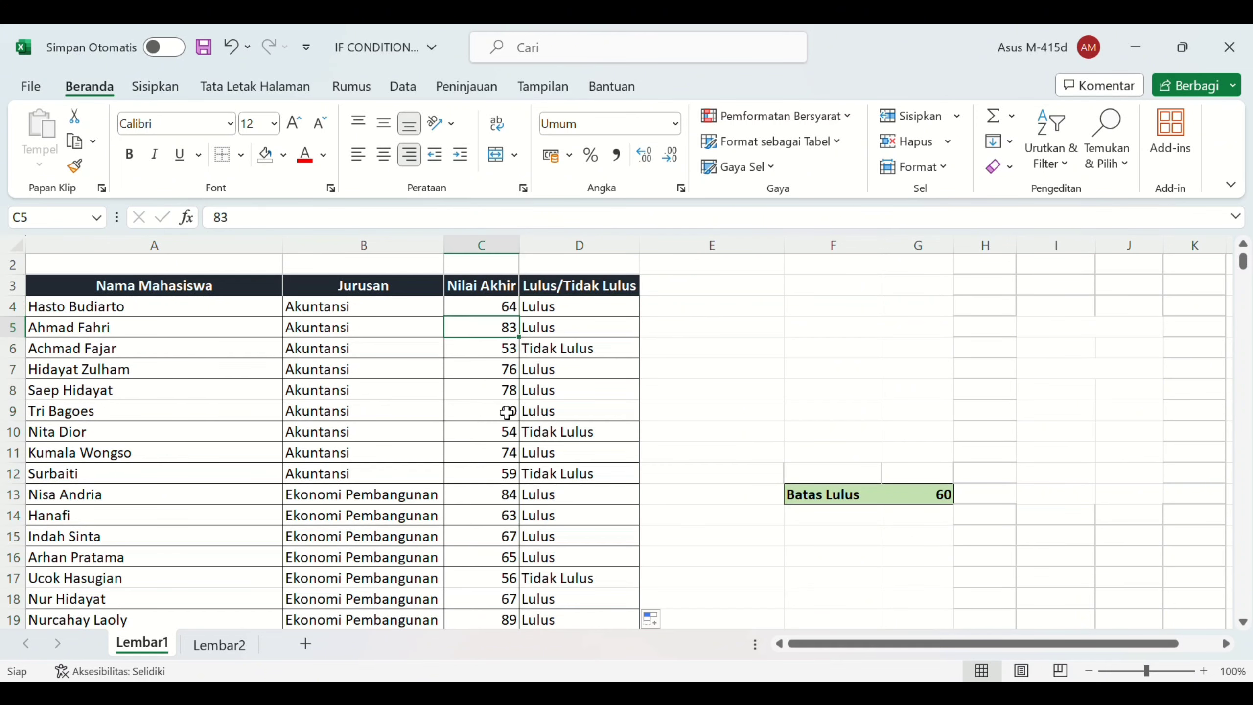
click(500, 356)
click(615, 357)
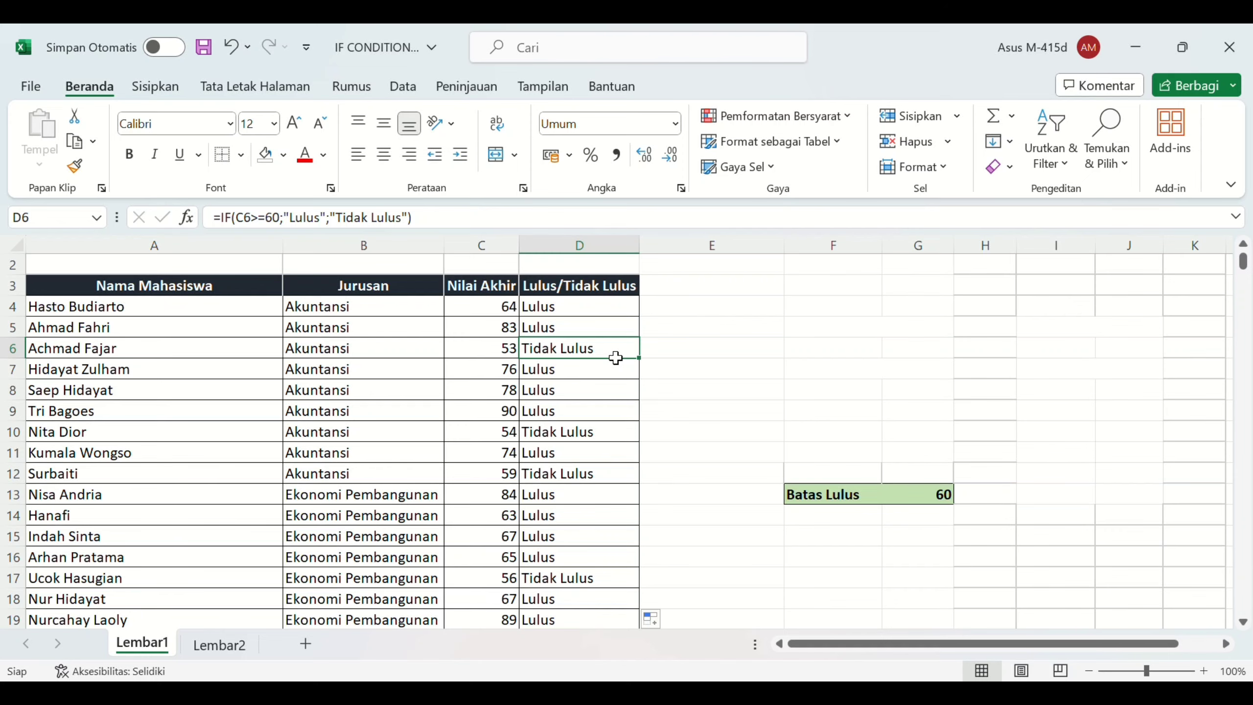
scroll(615, 358, down, 2)
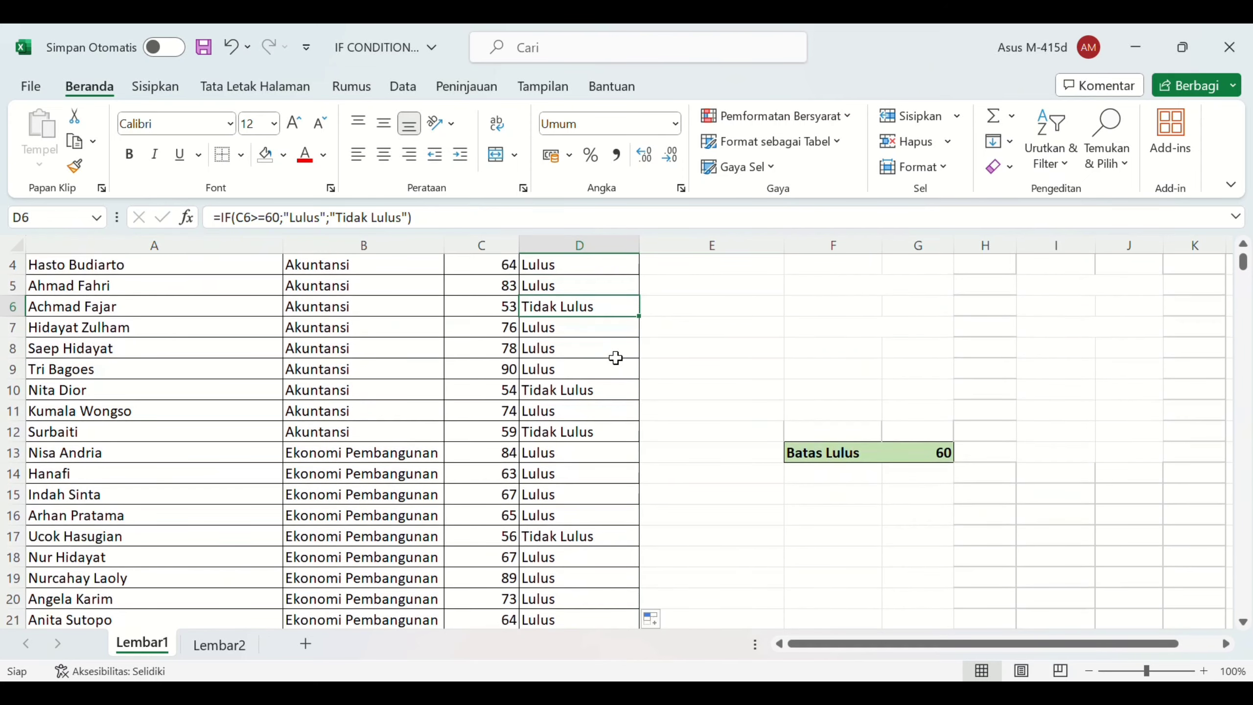
scroll(615, 357, up, 3)
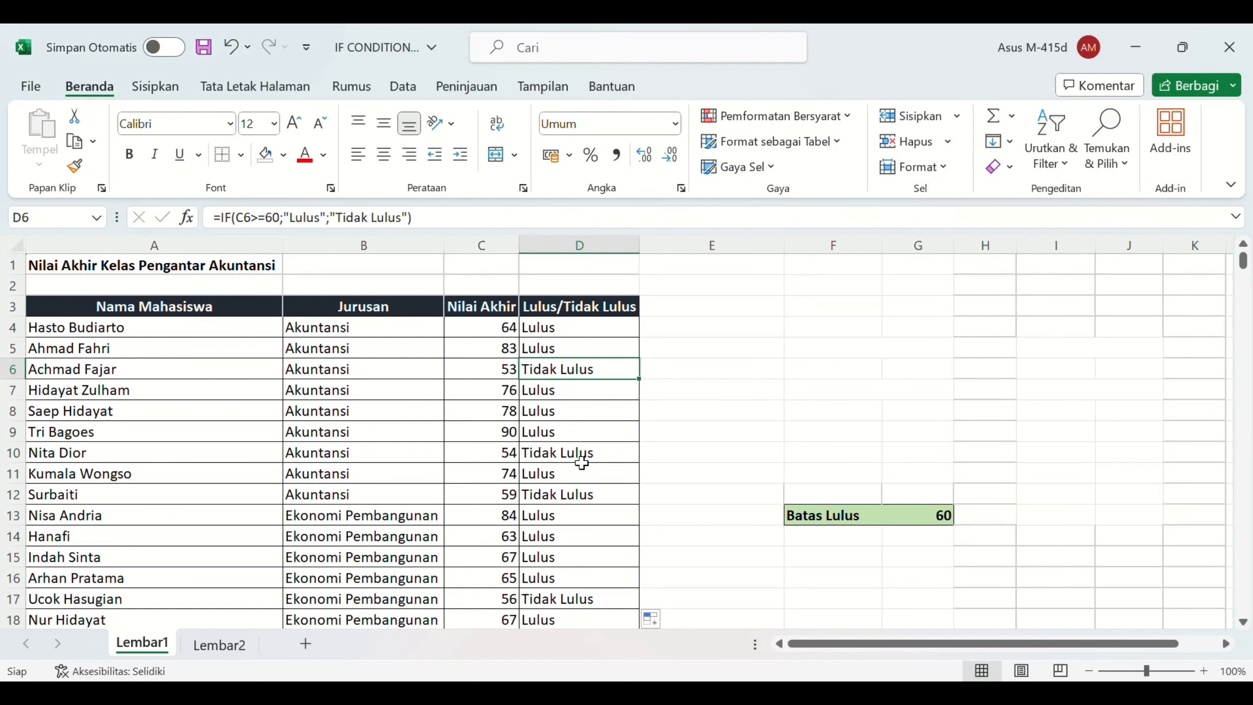
click(559, 454)
scroll(594, 503, down, 2)
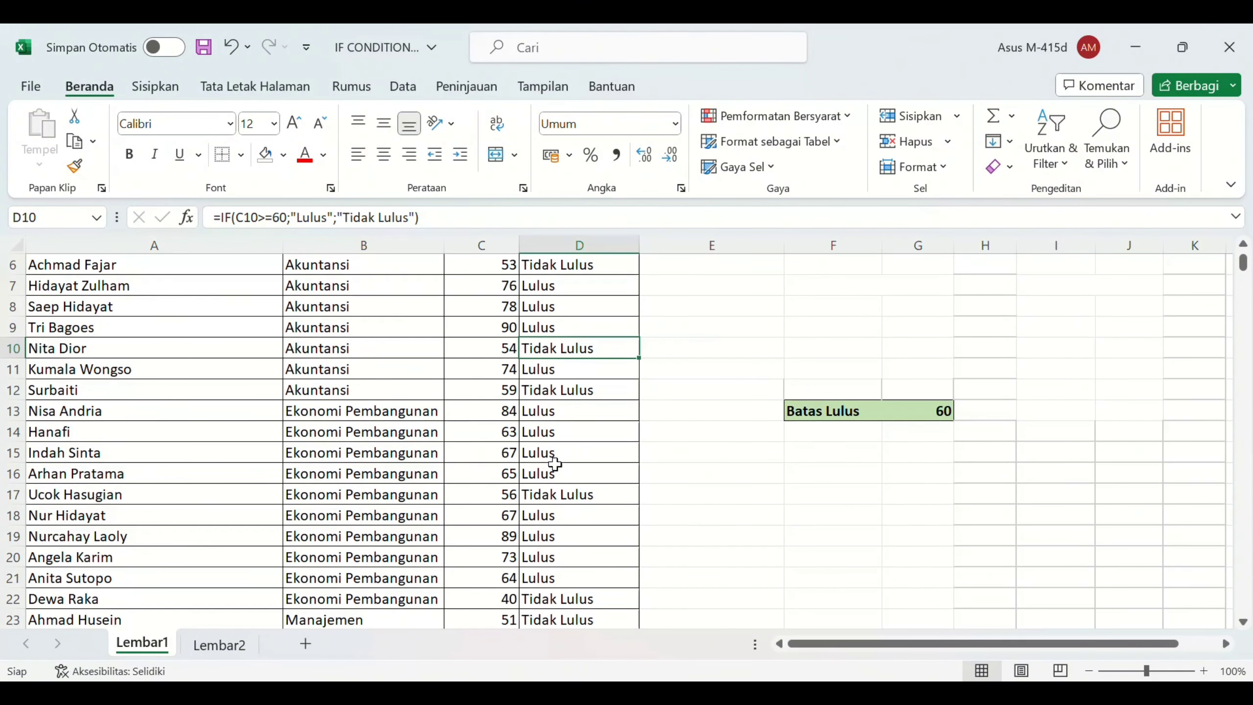
click(506, 399)
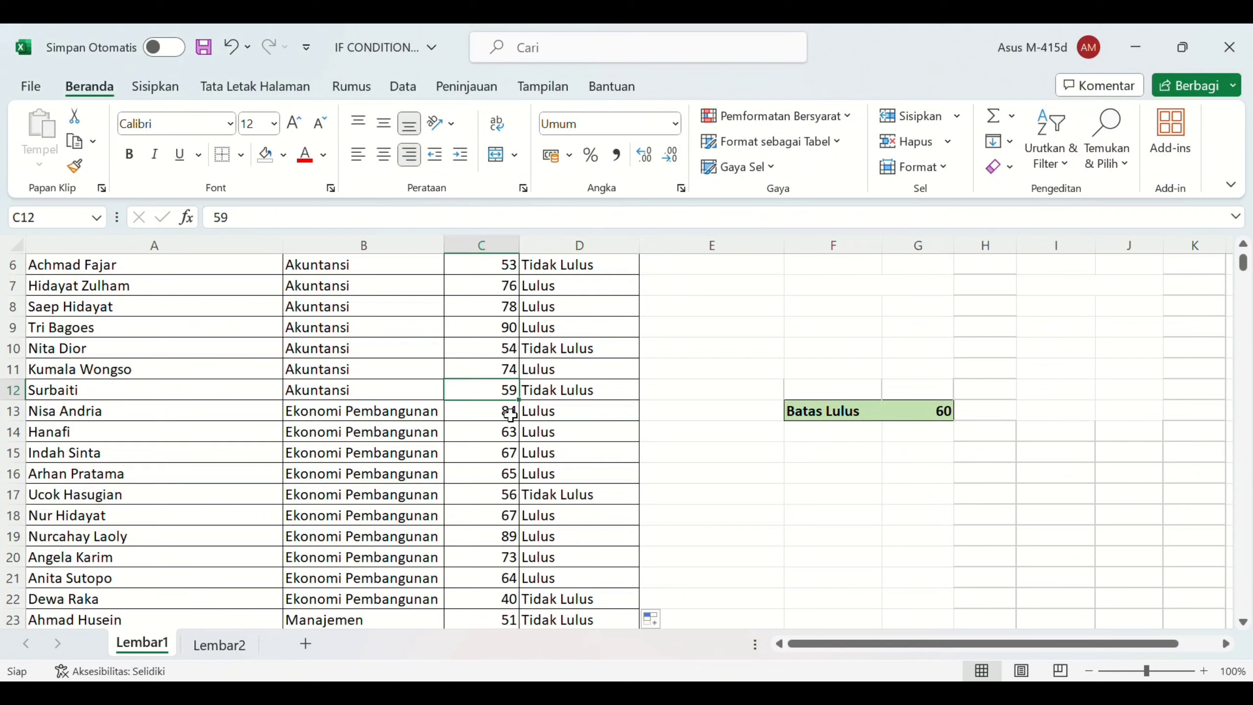
scroll(641, 495, down, 4)
scroll(641, 496, up, 2)
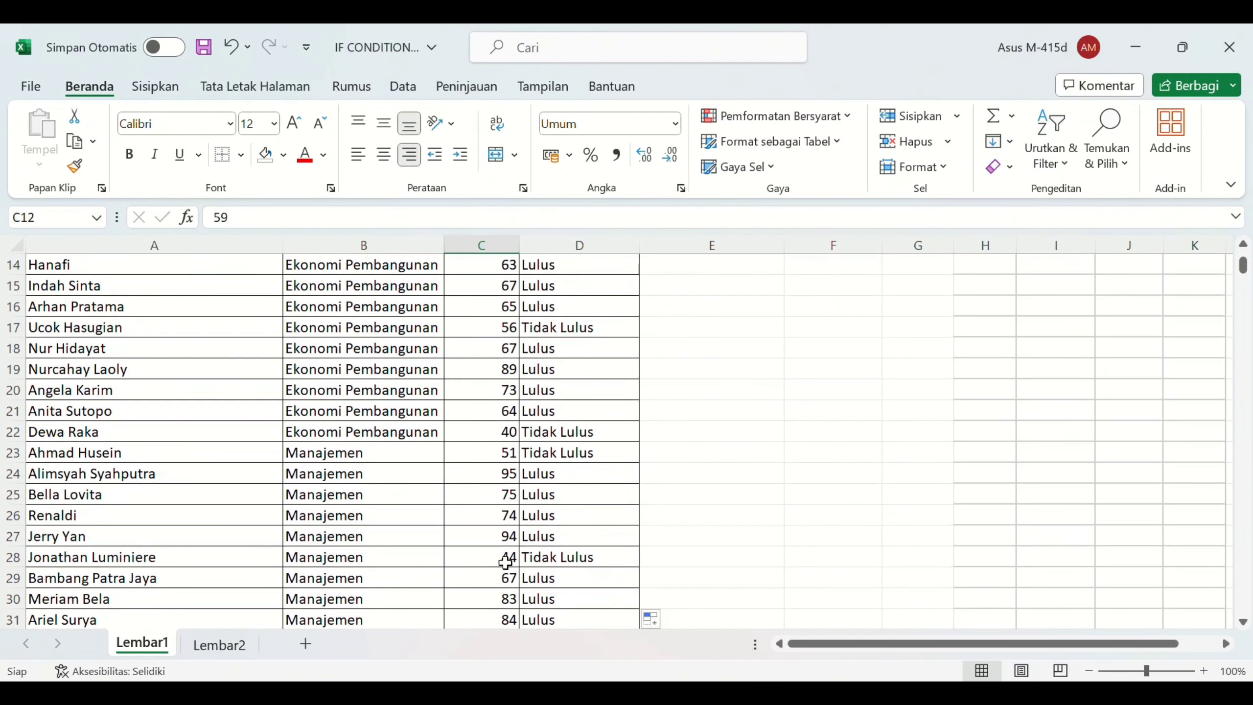
click(505, 562)
scroll(756, 356, up, 5)
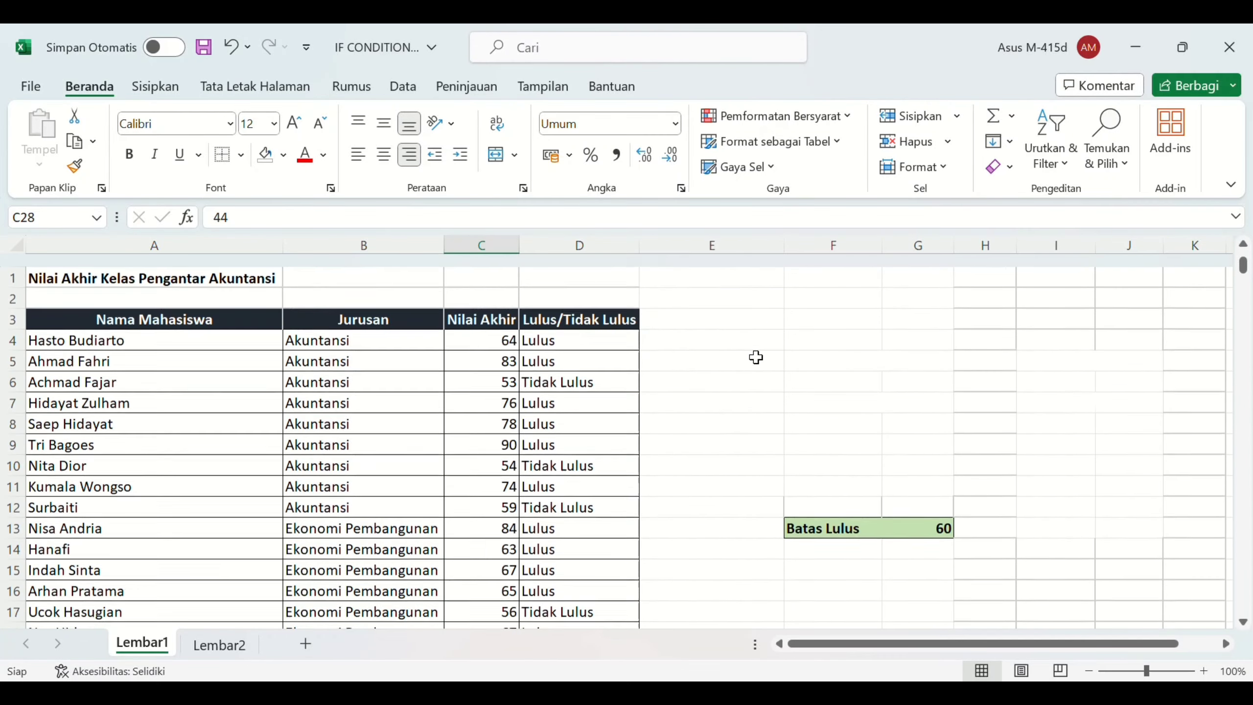
scroll(608, 428, down, 2)
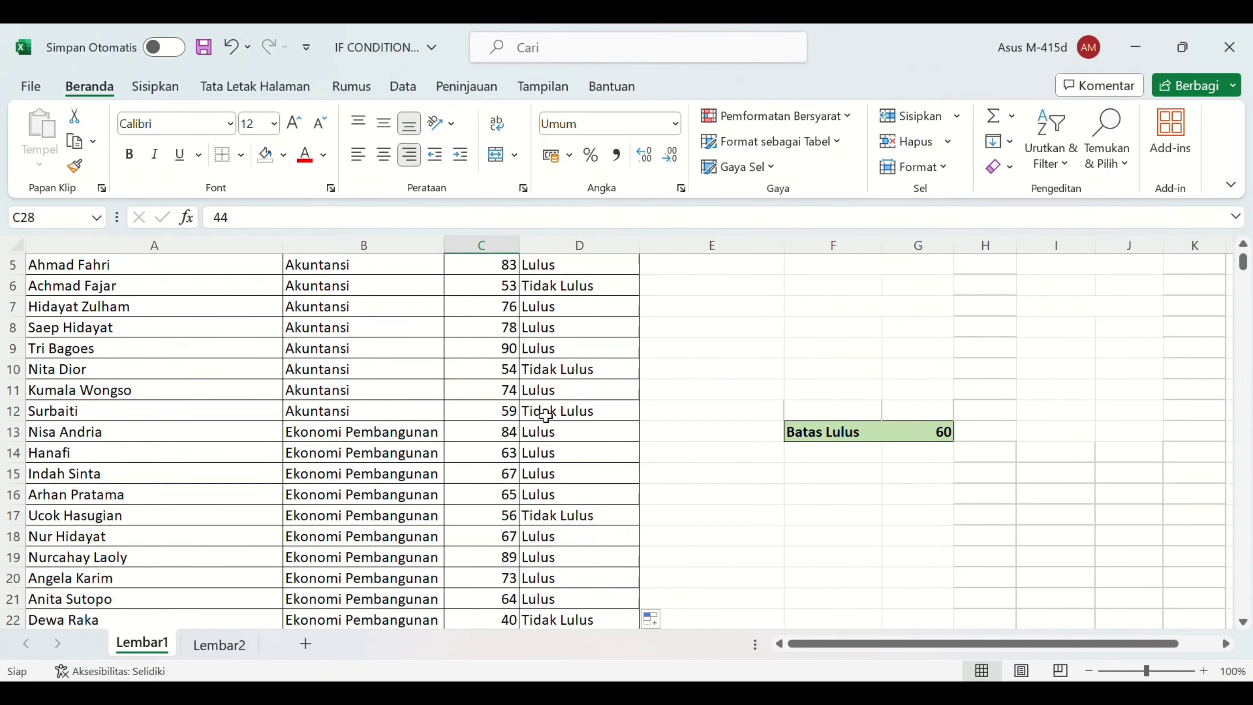
Step: Set the final score in C12 to 60 and check the matching pass/fail result in D12
click(488, 416)
scroll(488, 416, up, 1)
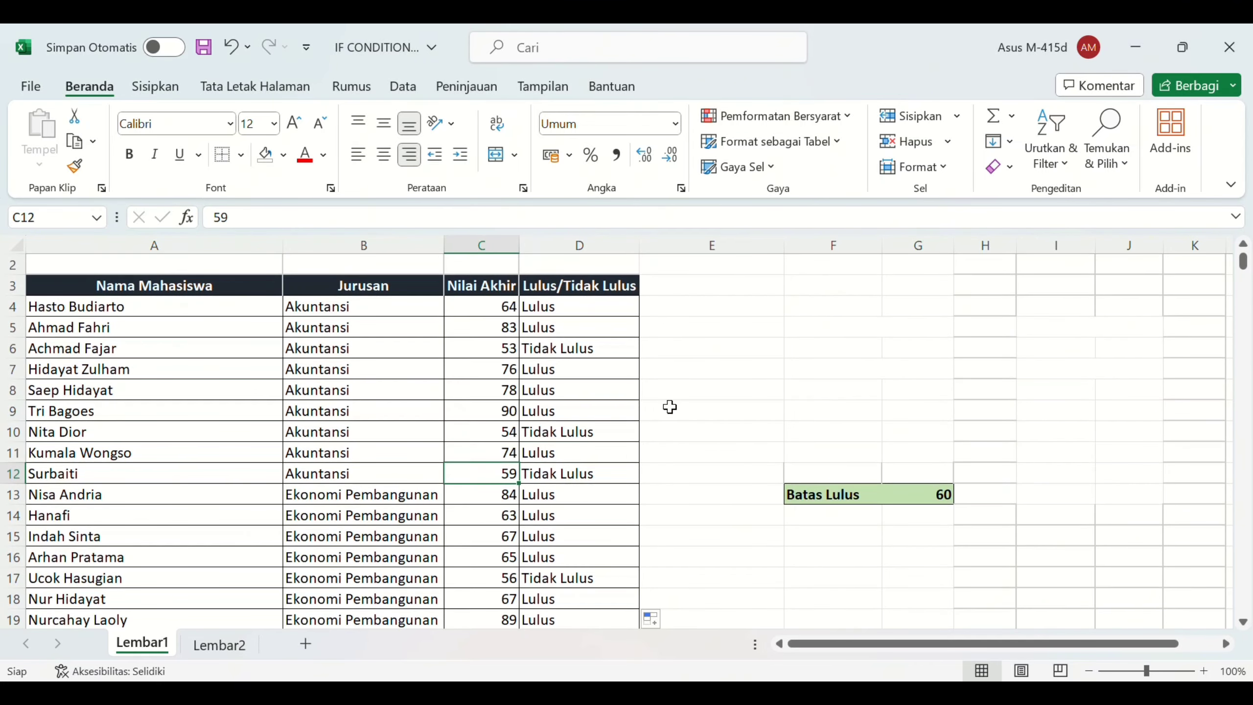
text(60)
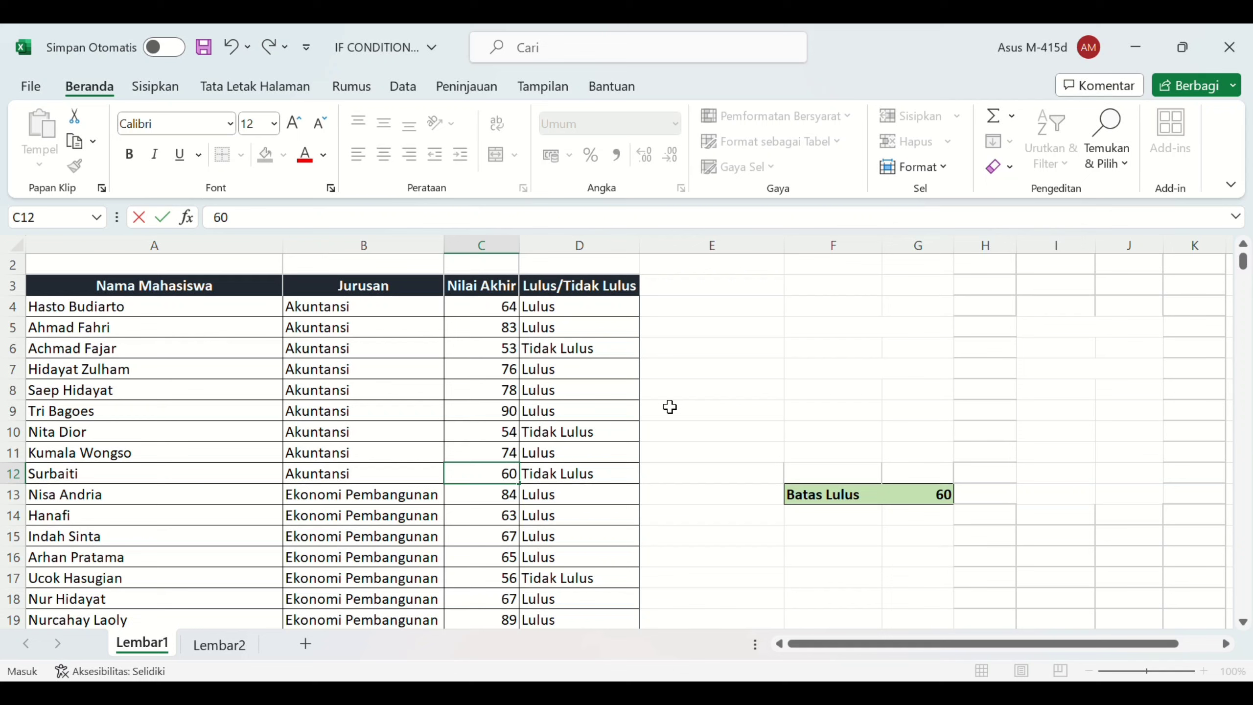
key(Return)
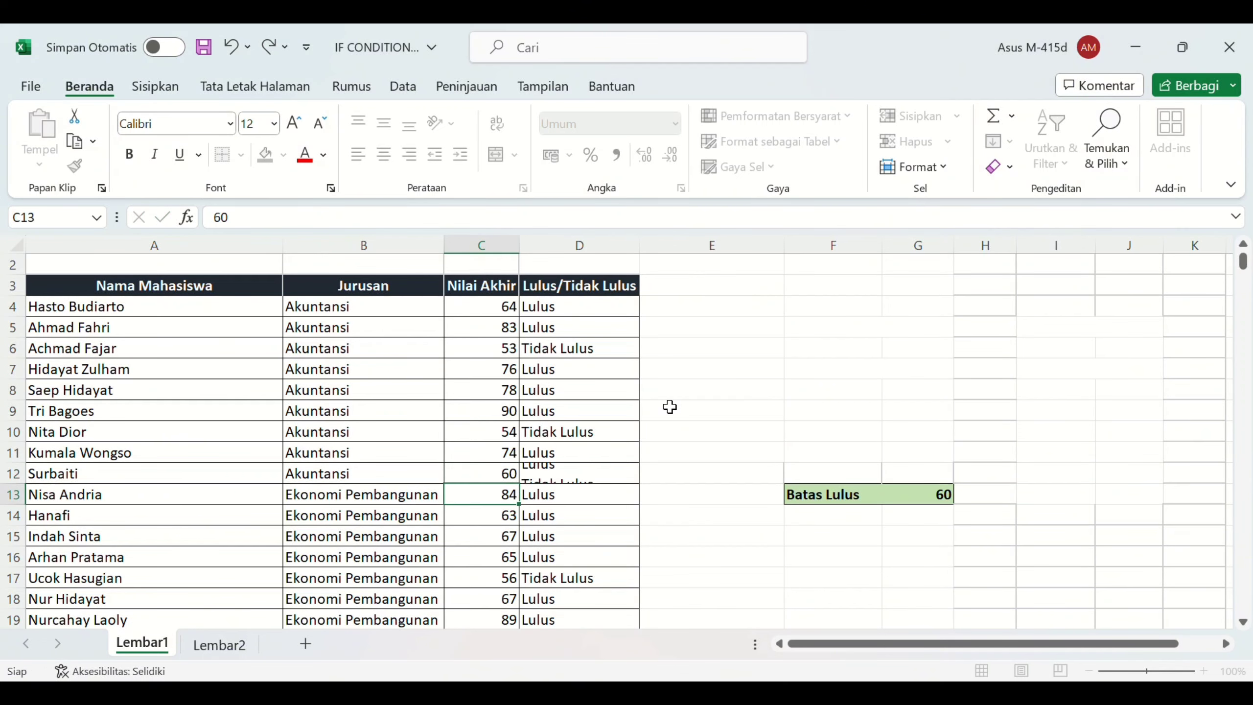
click(581, 478)
click(509, 478)
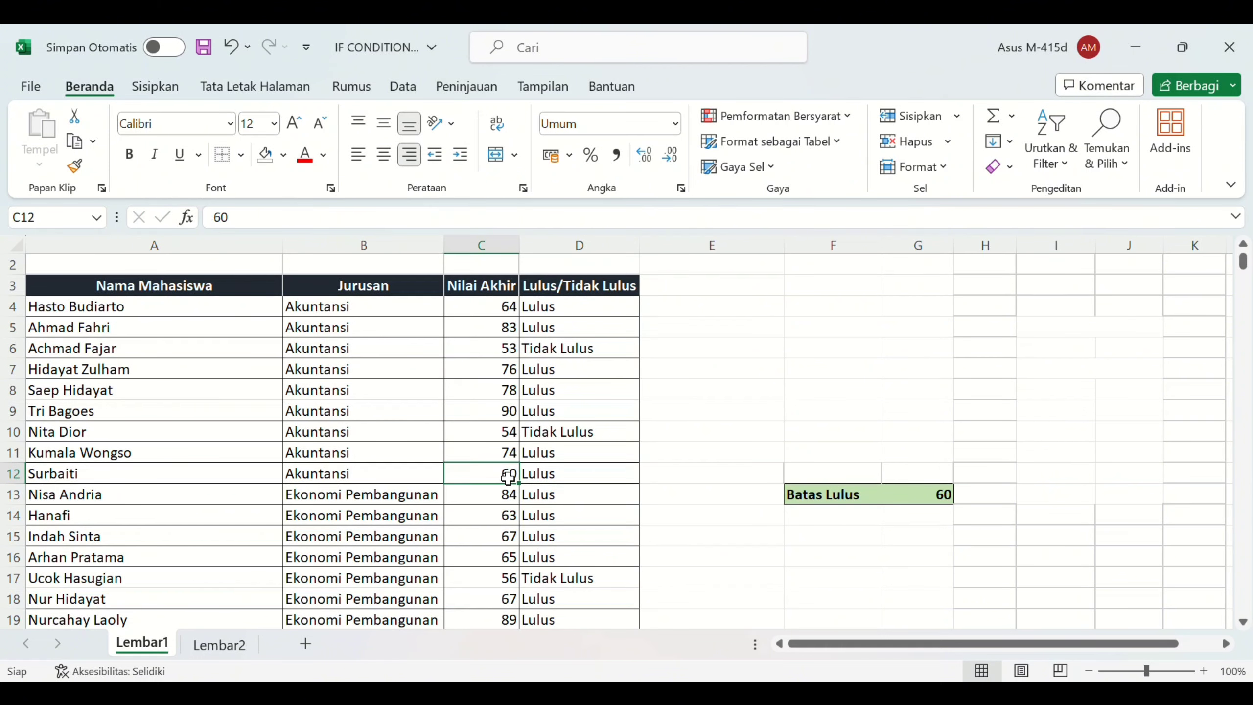
click(625, 474)
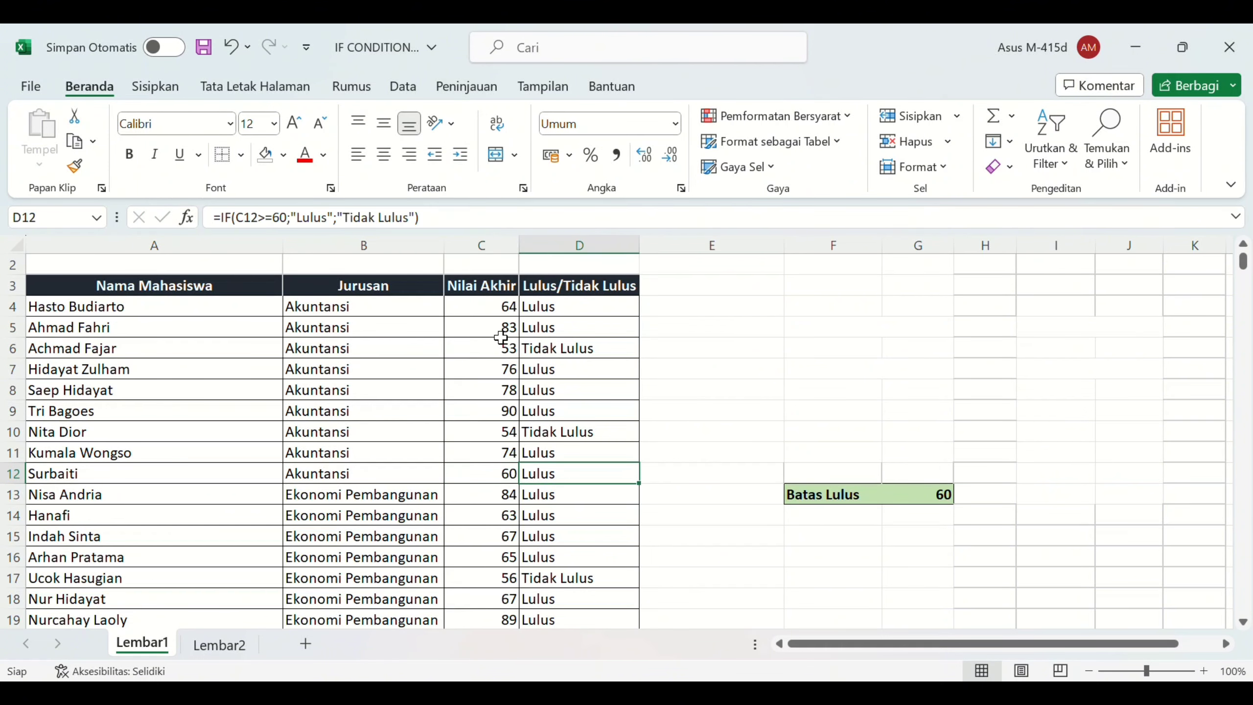
Step: Set the final scores in C4 to 40 and C6 to 87 to test the pass/fail formula
click(505, 310)
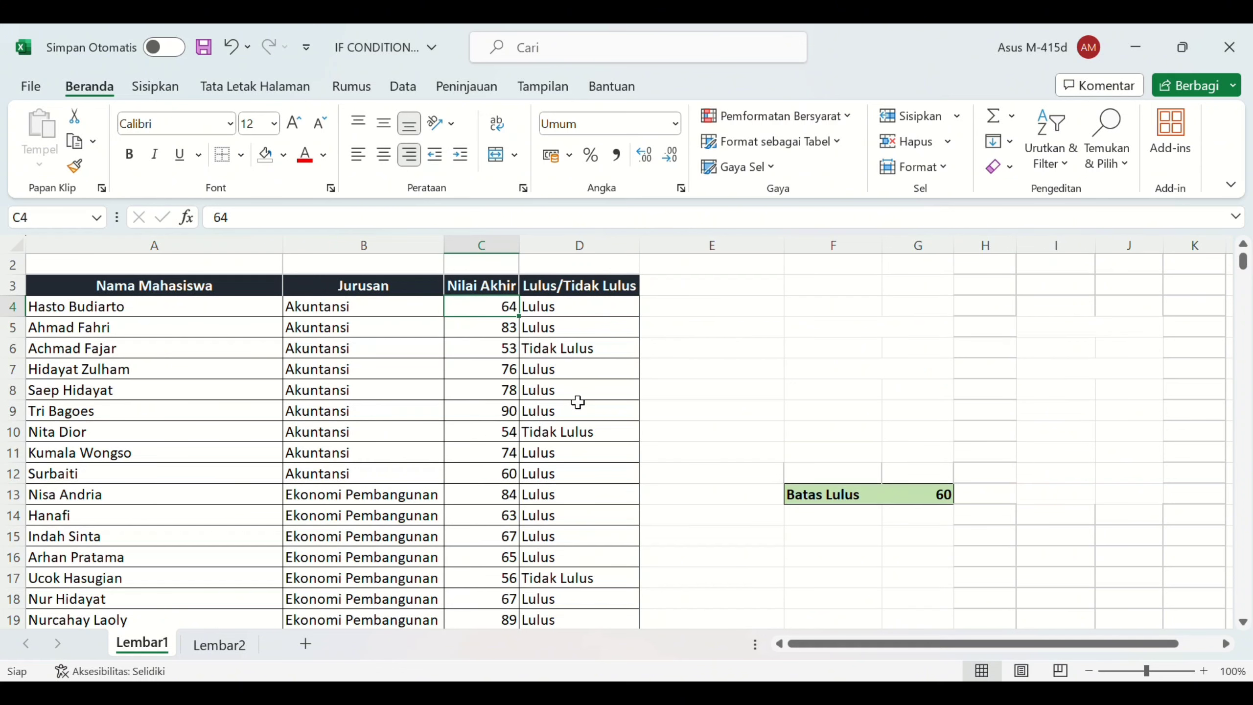
text(40)
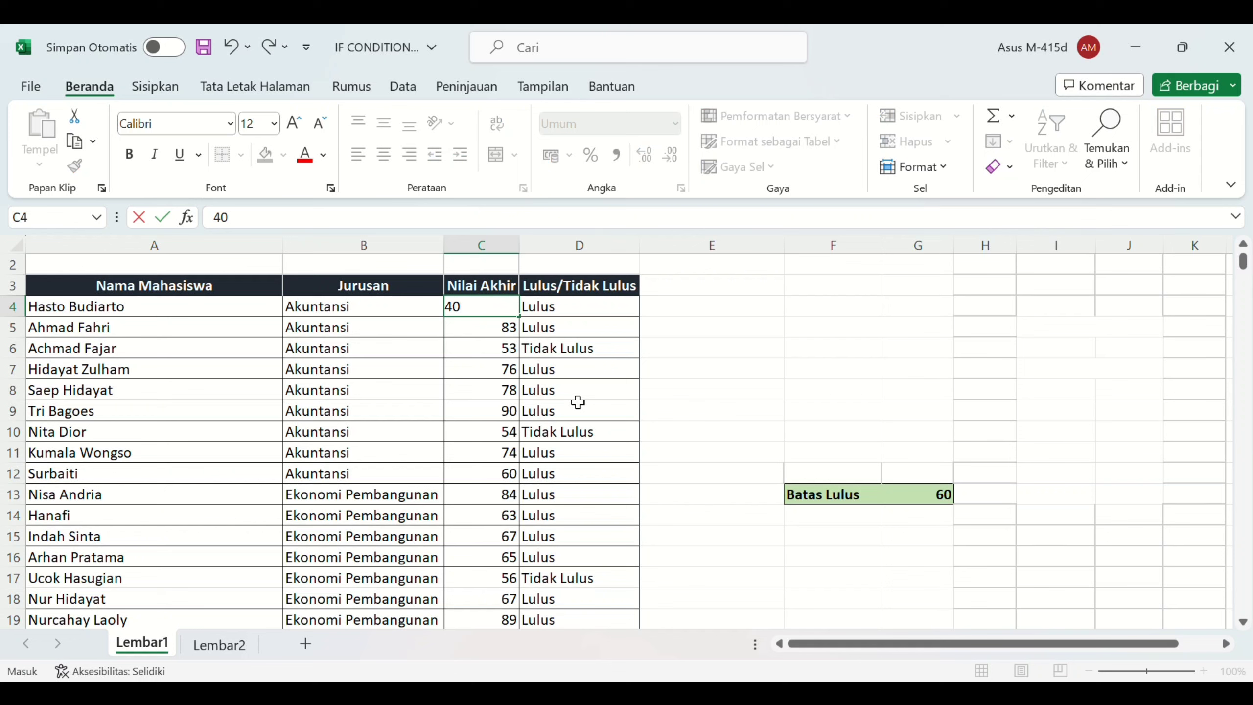
key(Return)
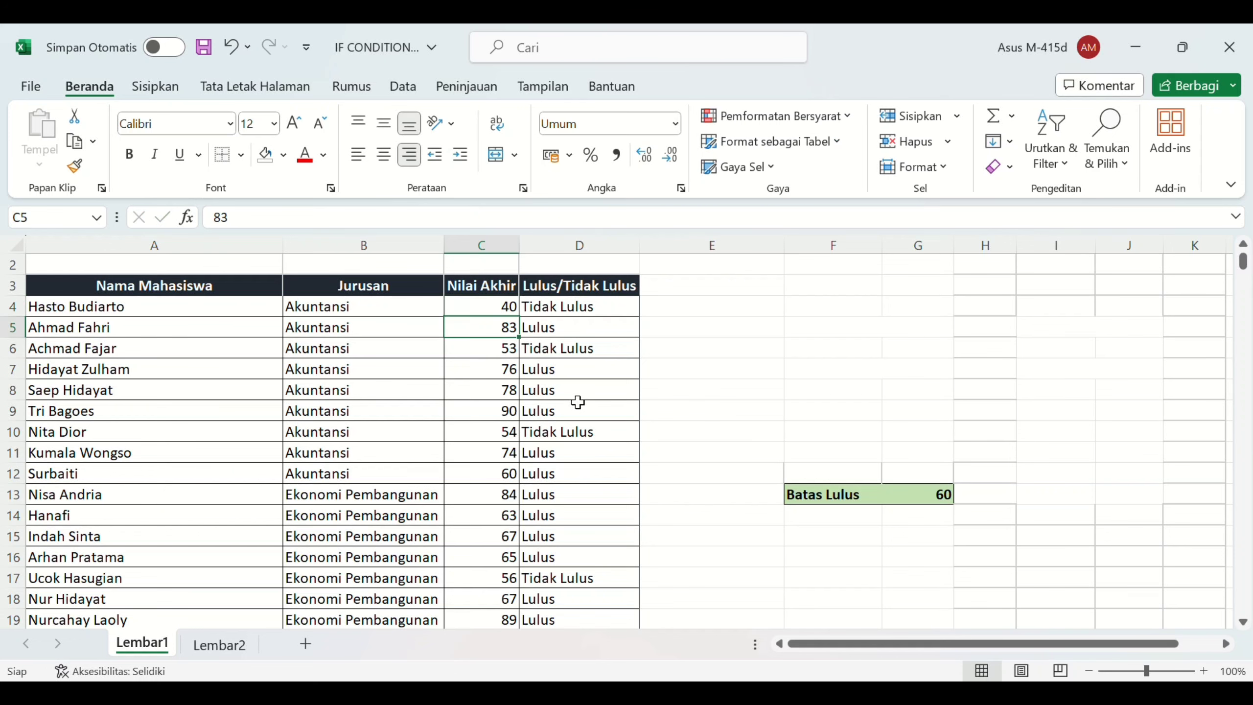
key(Down)
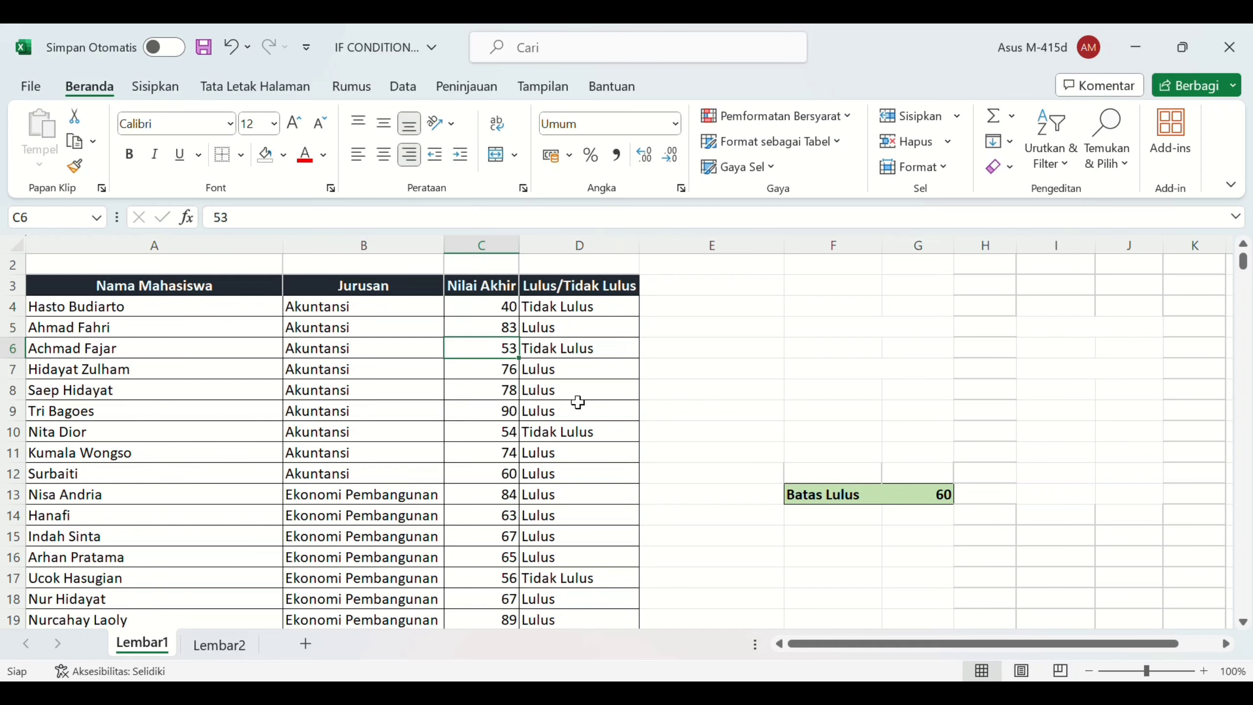
text(87)
key(Return)
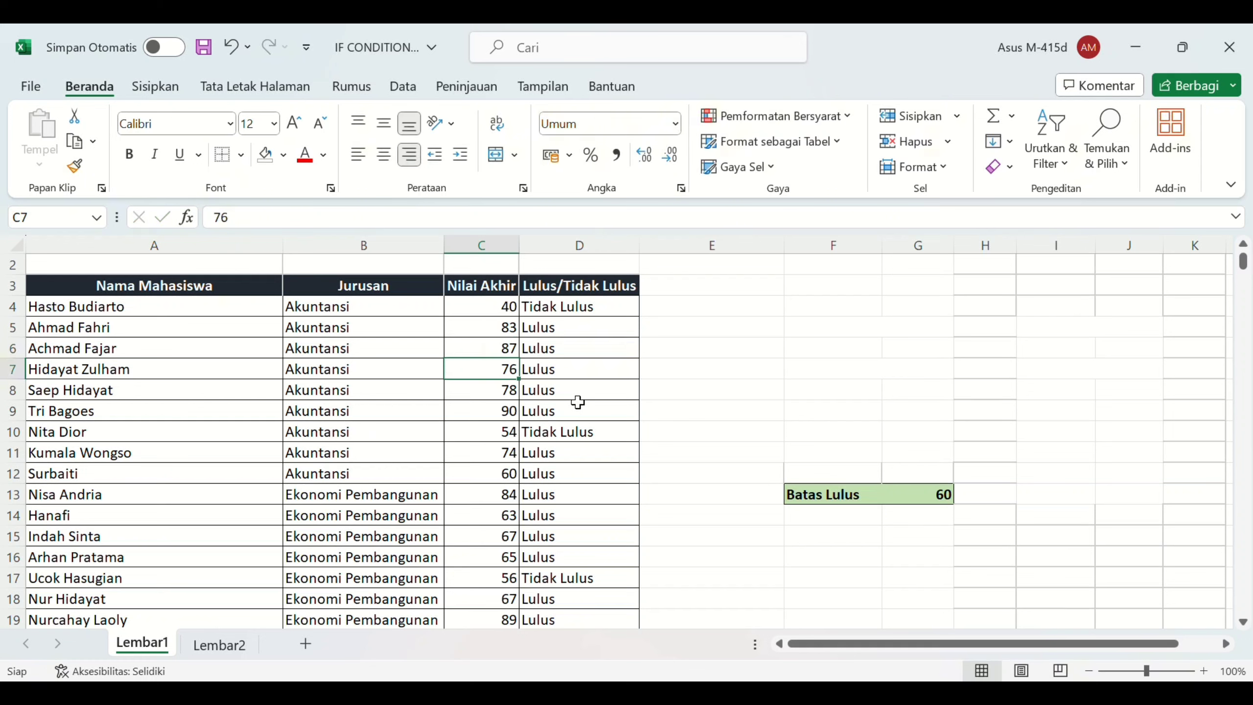